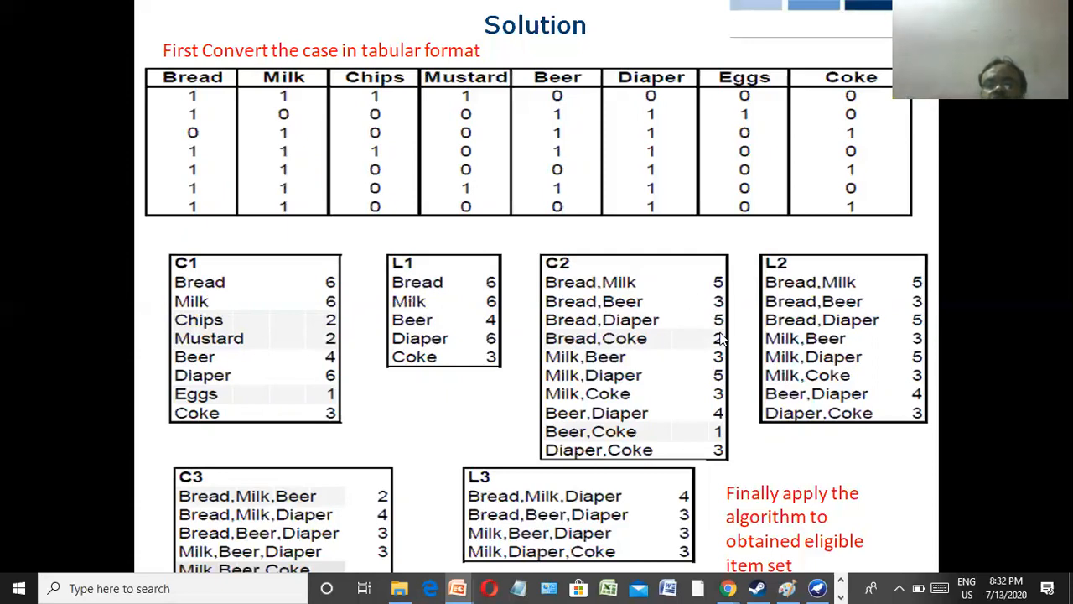
Switch from the slideshow to Weka, launch the Explorer and bring up its dialog for opening a data file.
click(716, 415)
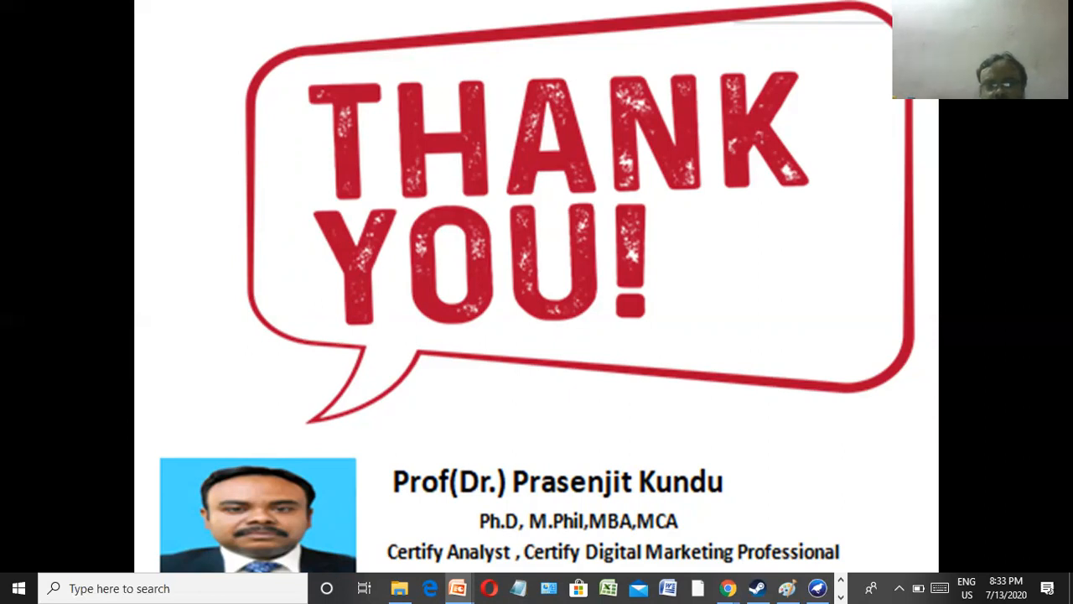
click(817, 587)
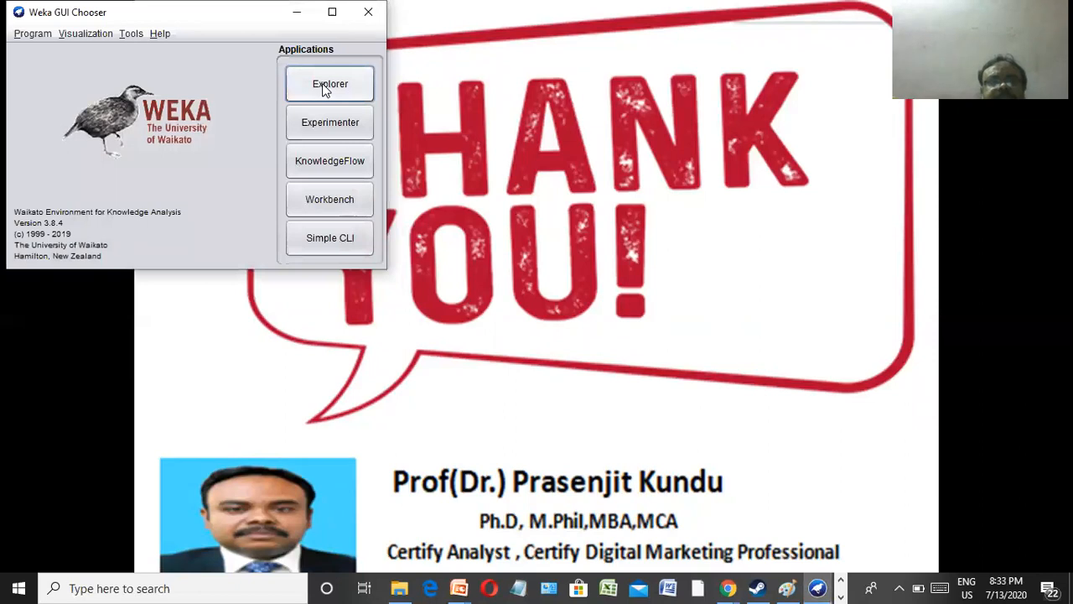
click(323, 85)
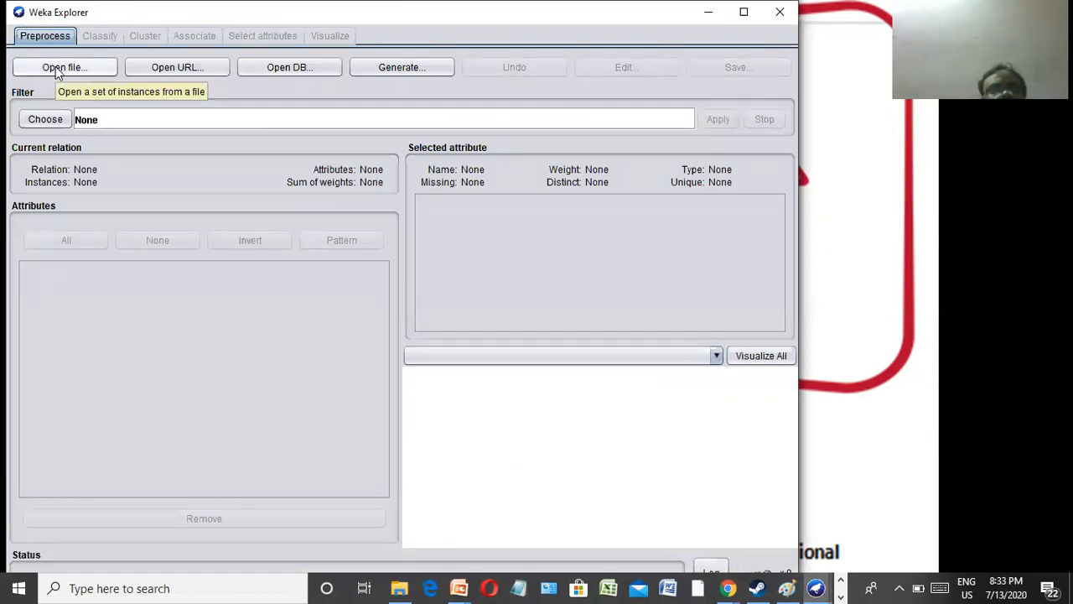
click(57, 73)
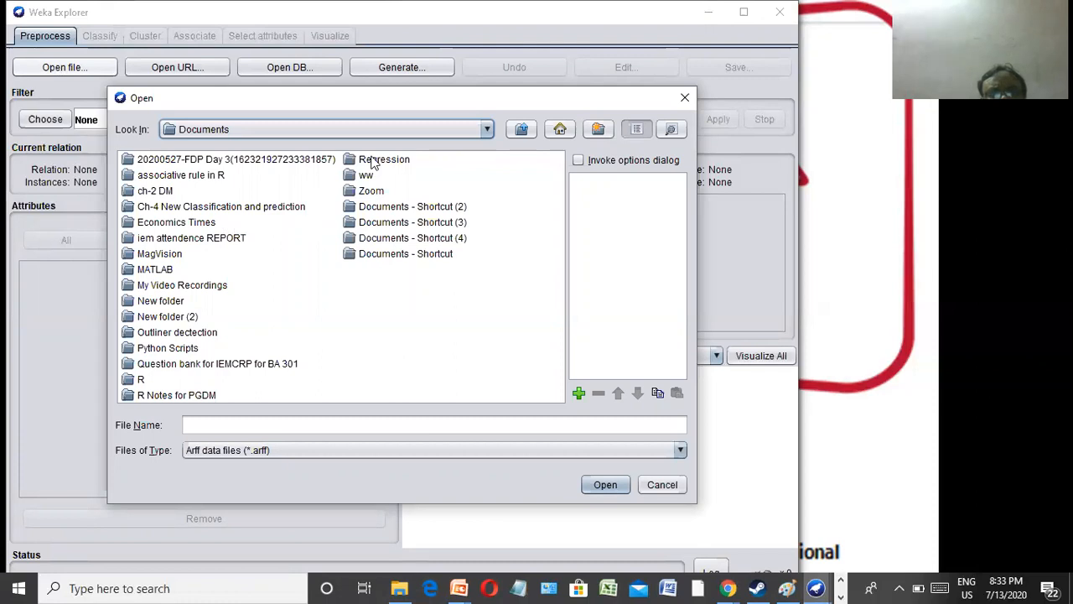
click(486, 130)
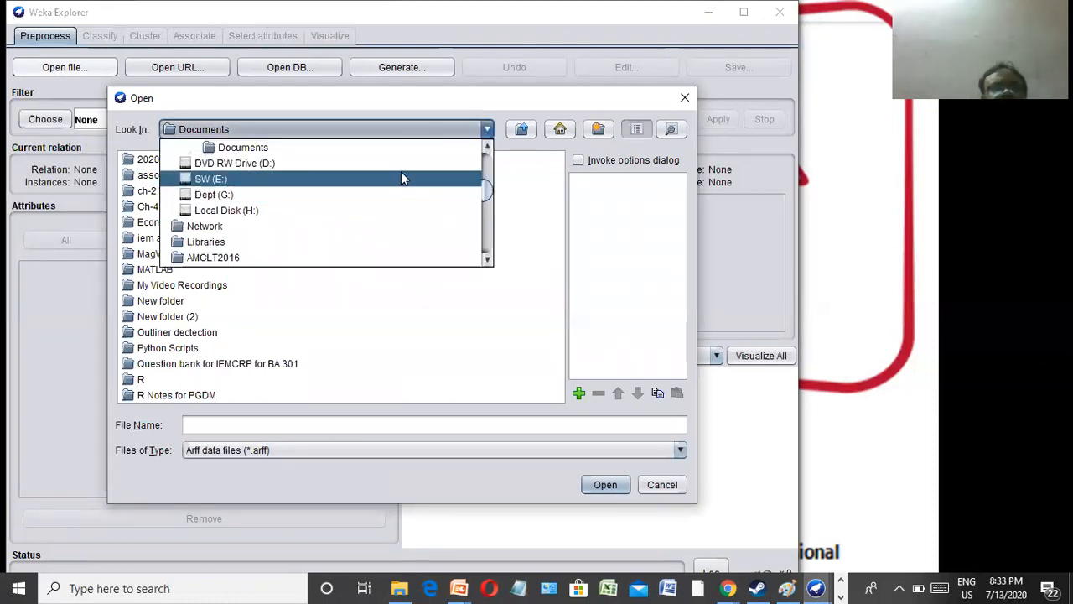
scroll(488, 167, up, 3)
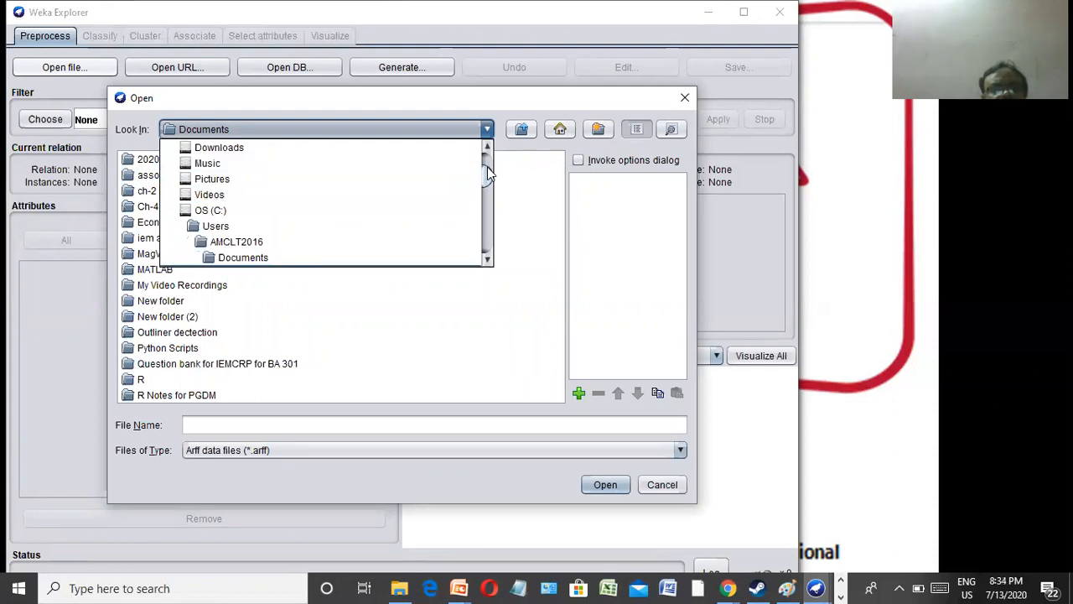
click(216, 211)
double_click(216, 215)
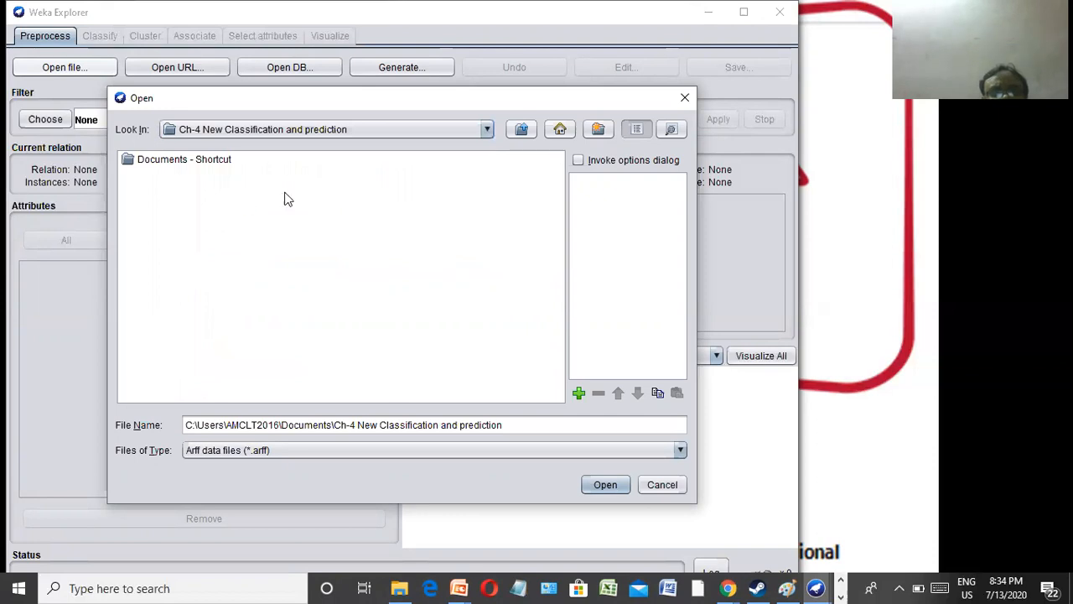
Browse to the data folder inside Weka-3-8-4 in Program Files on the OS (C:) drive.
click(488, 131)
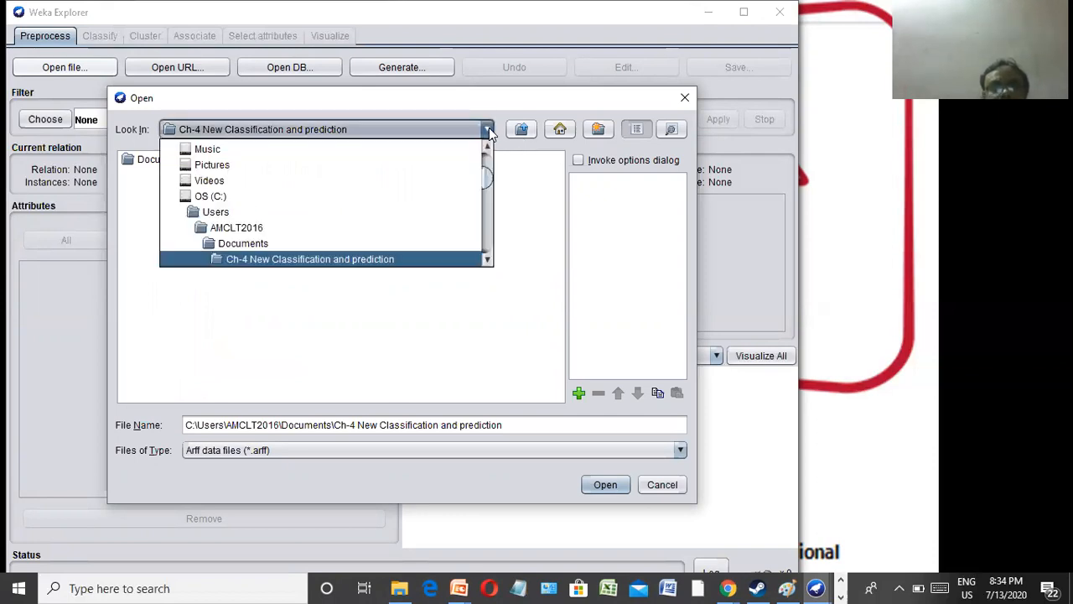
drag(487, 183, 489, 156)
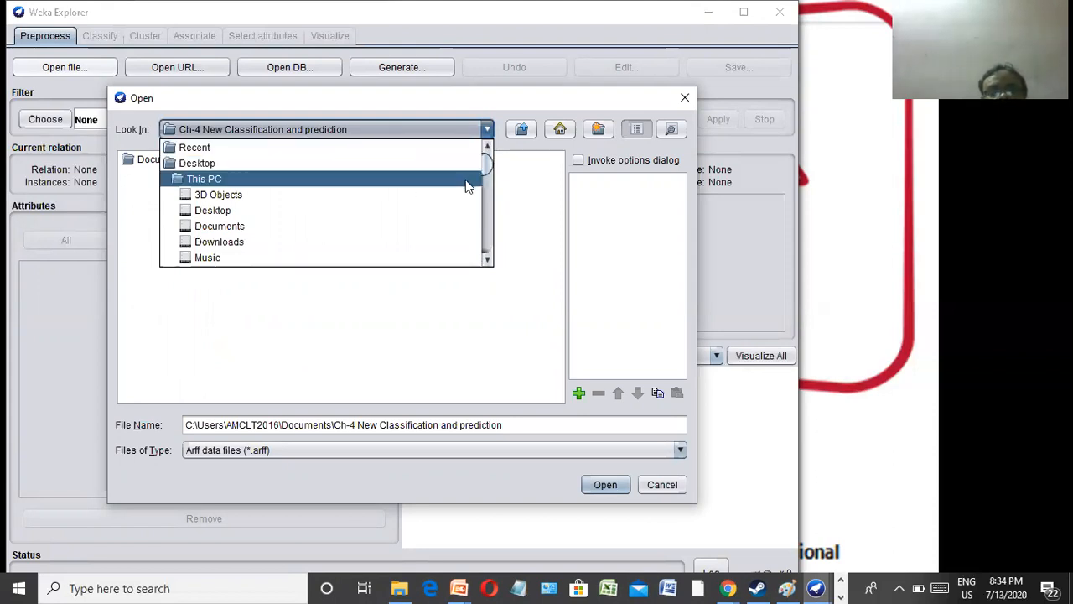
drag(487, 165, 484, 177)
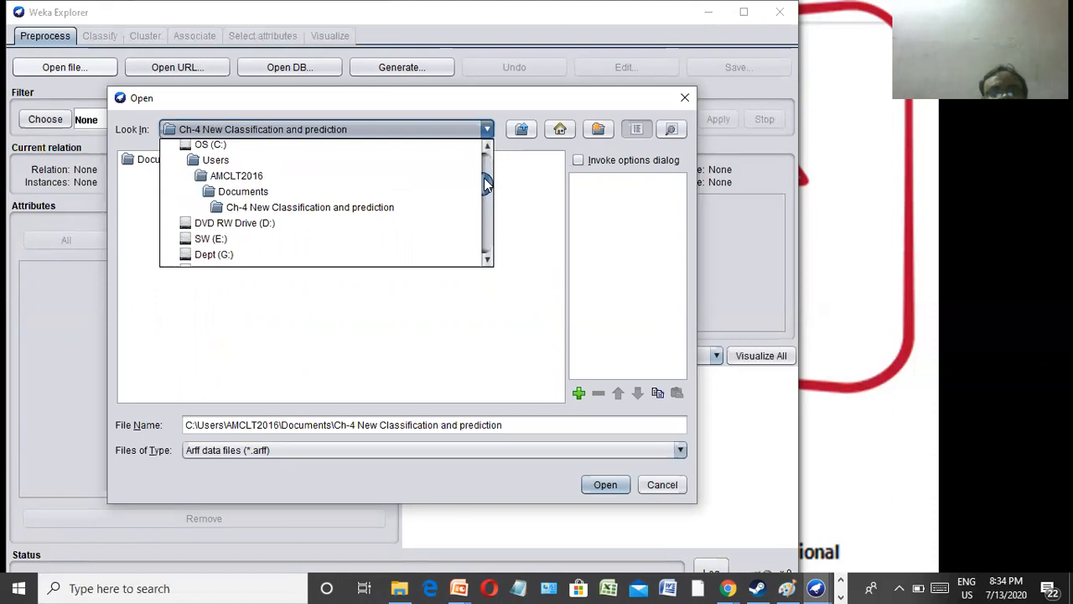
click(232, 147)
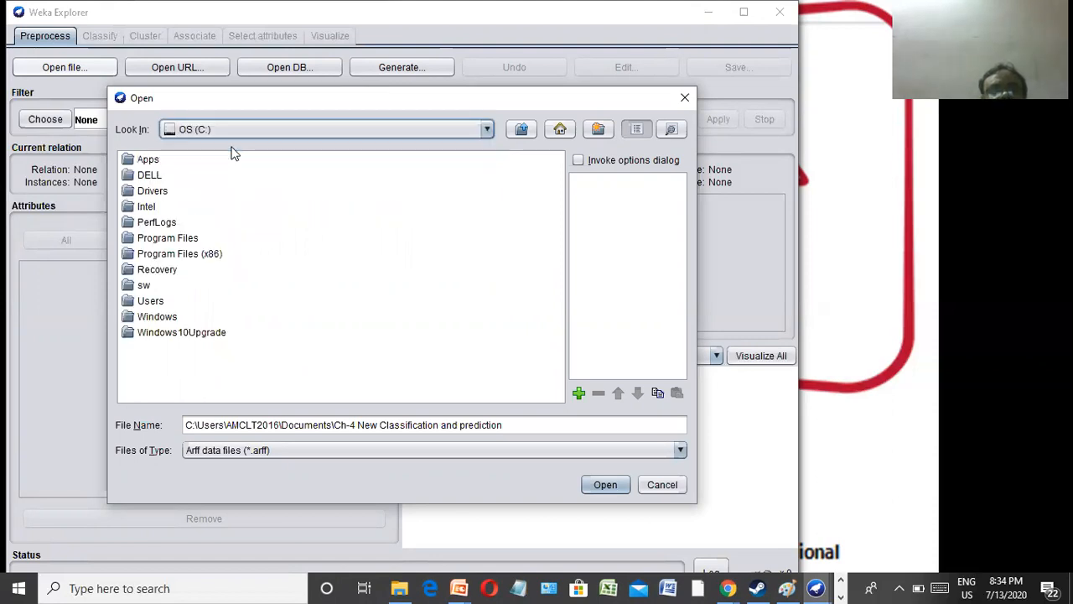
click(179, 240)
double_click(179, 240)
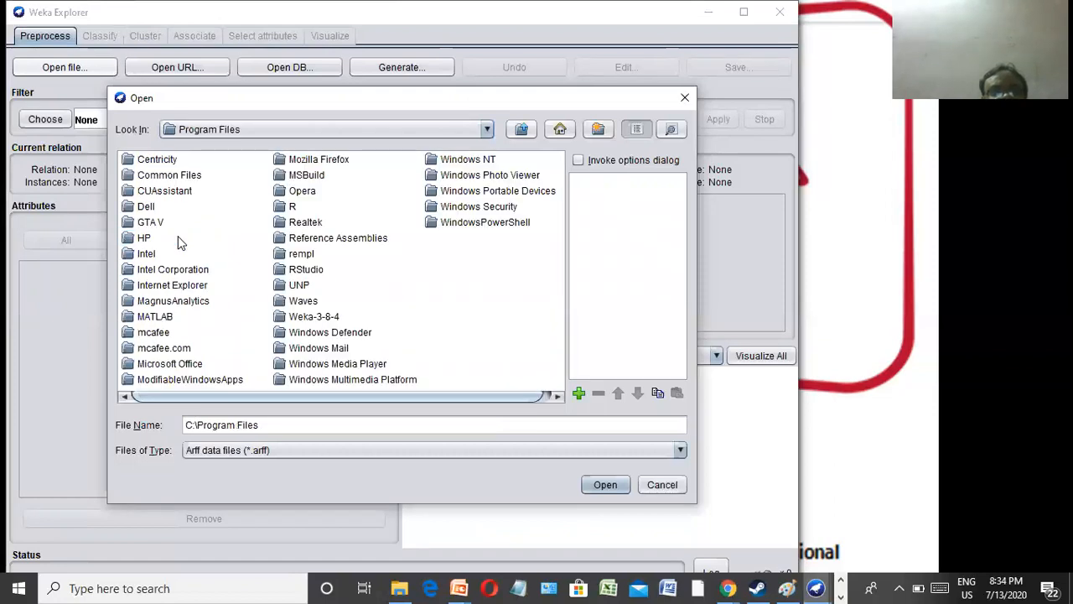
click(320, 320)
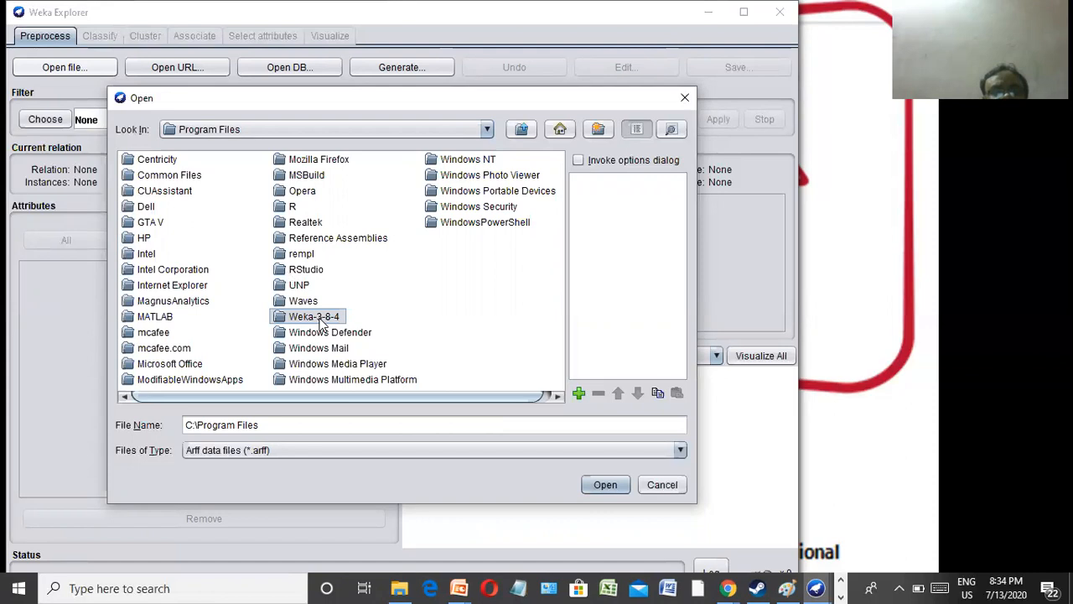
double_click(319, 320)
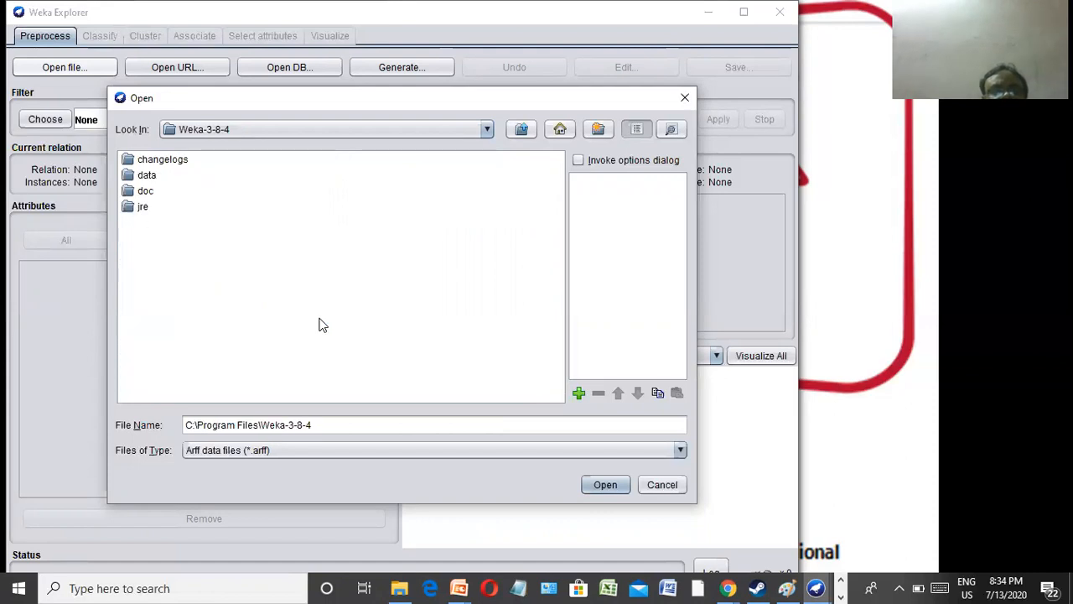
click(150, 177)
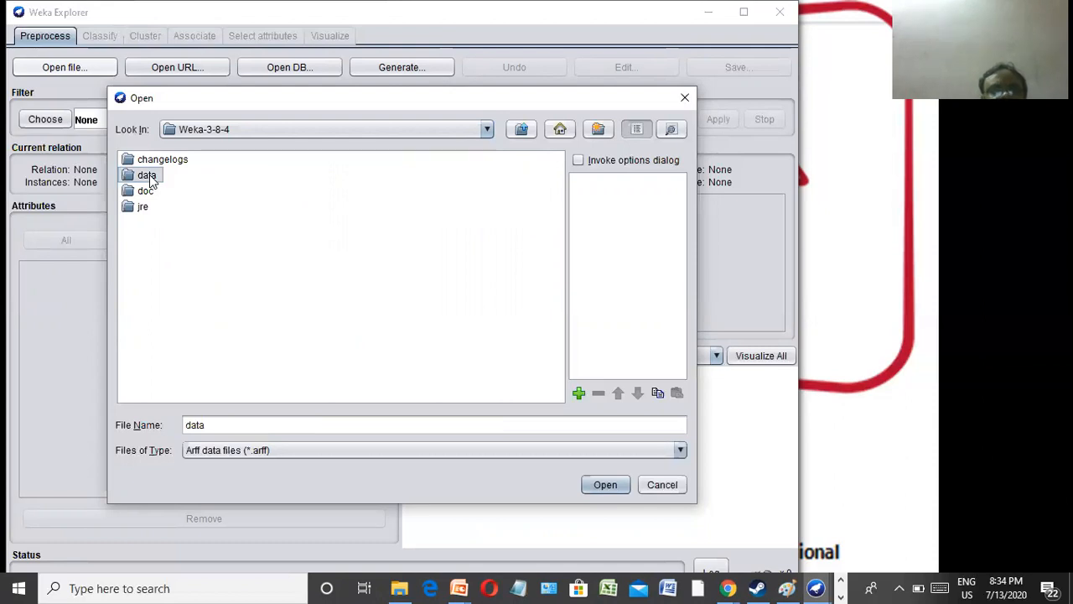
double_click(150, 178)
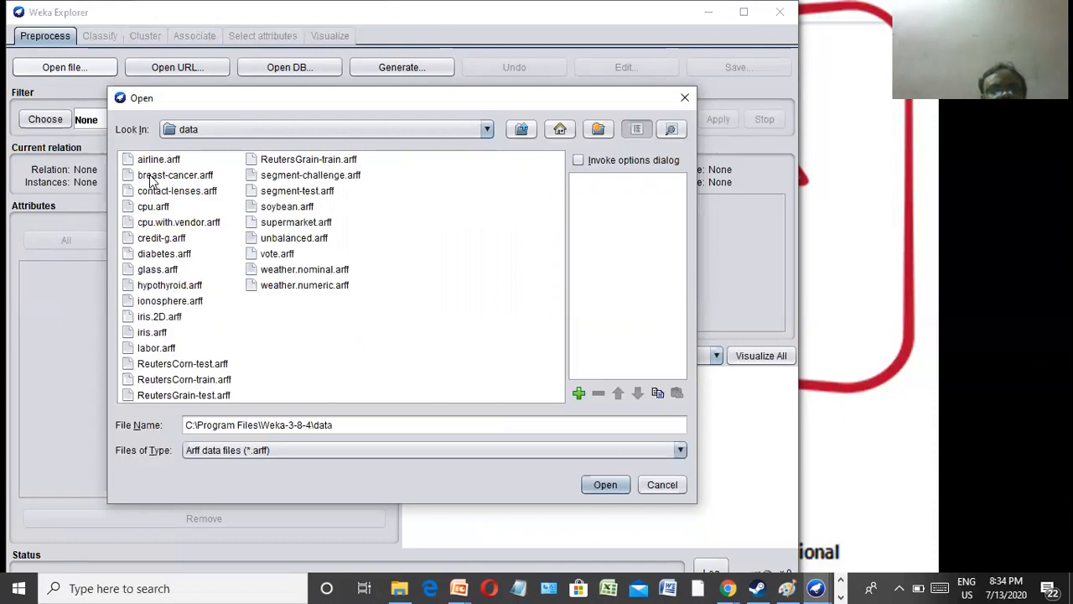
Load the supermarket.arff dataset and maximize the Explorer window.
click(323, 223)
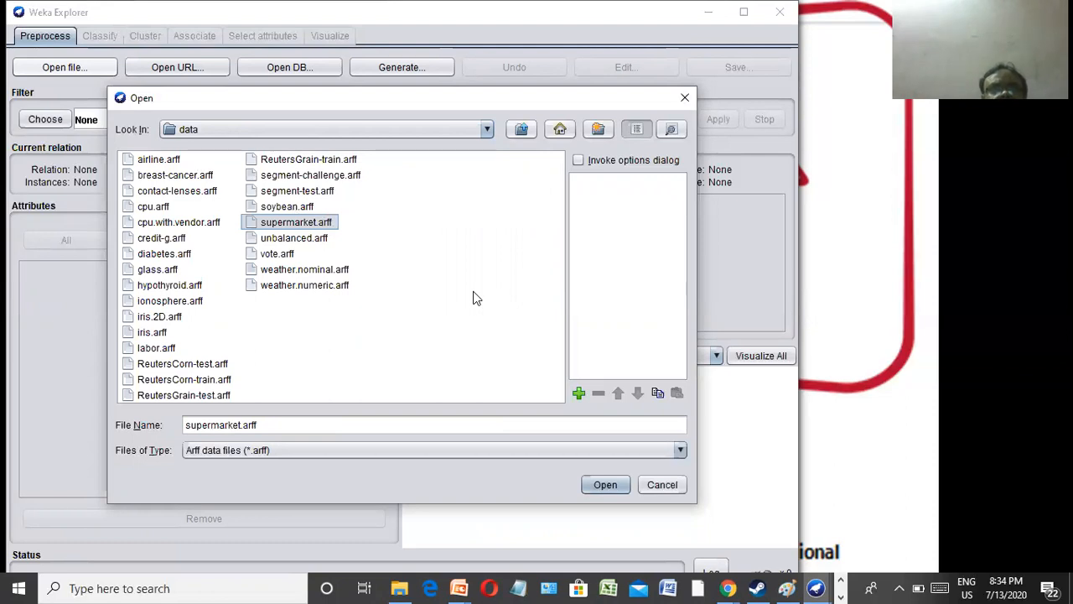
click(605, 486)
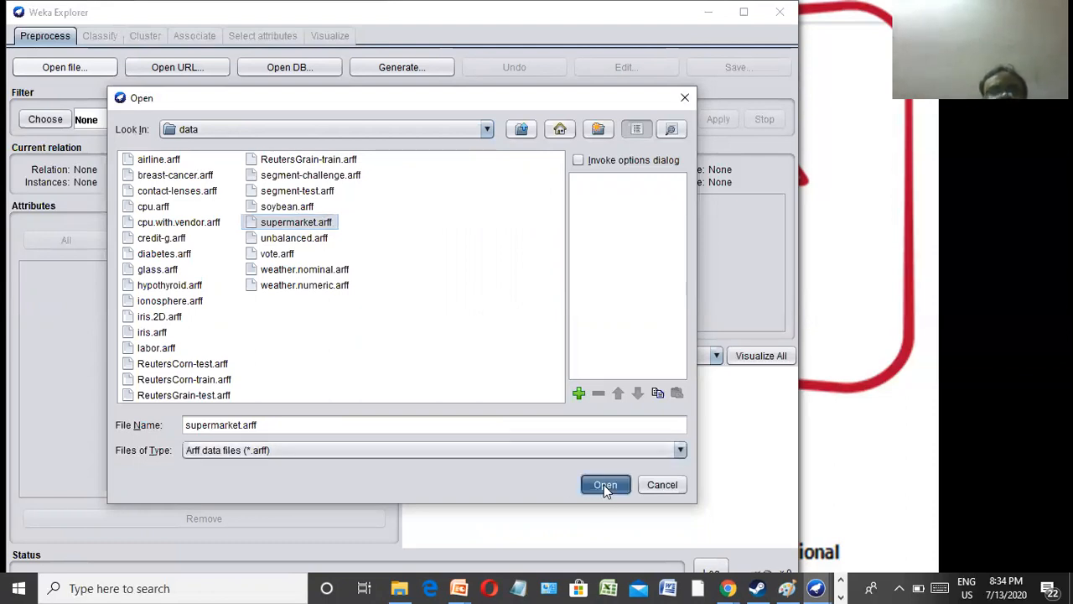
click(748, 12)
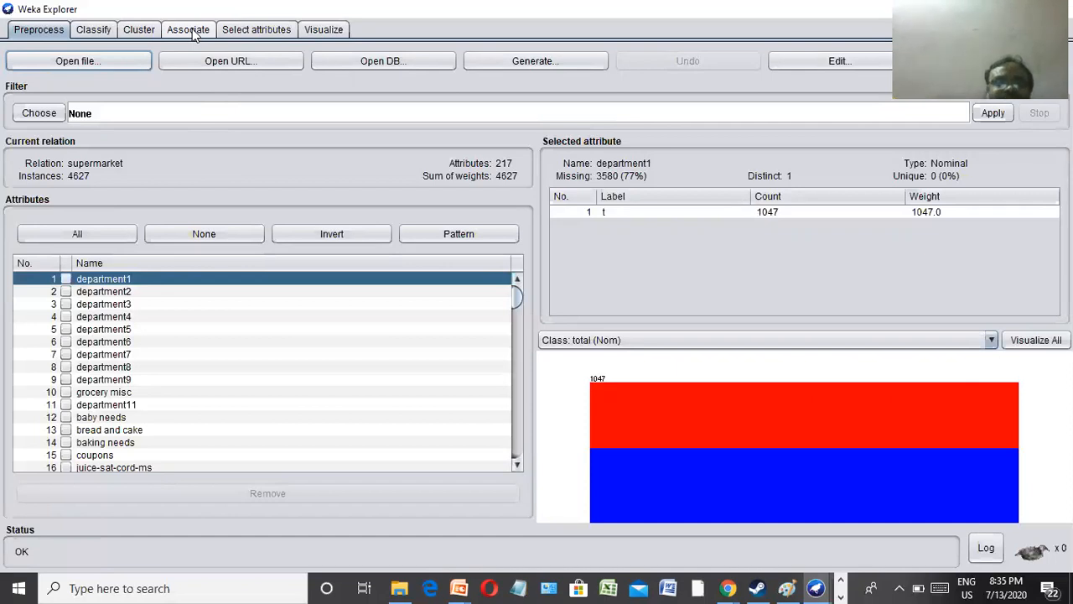
Go to association rule mining and choose Apriori as the associator.
click(189, 30)
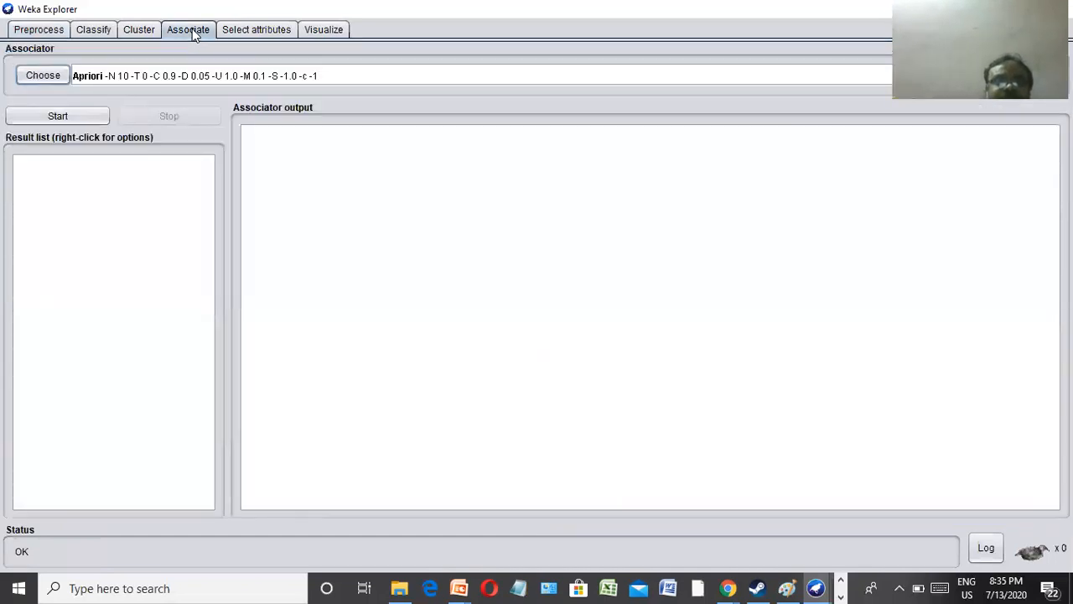
click(43, 76)
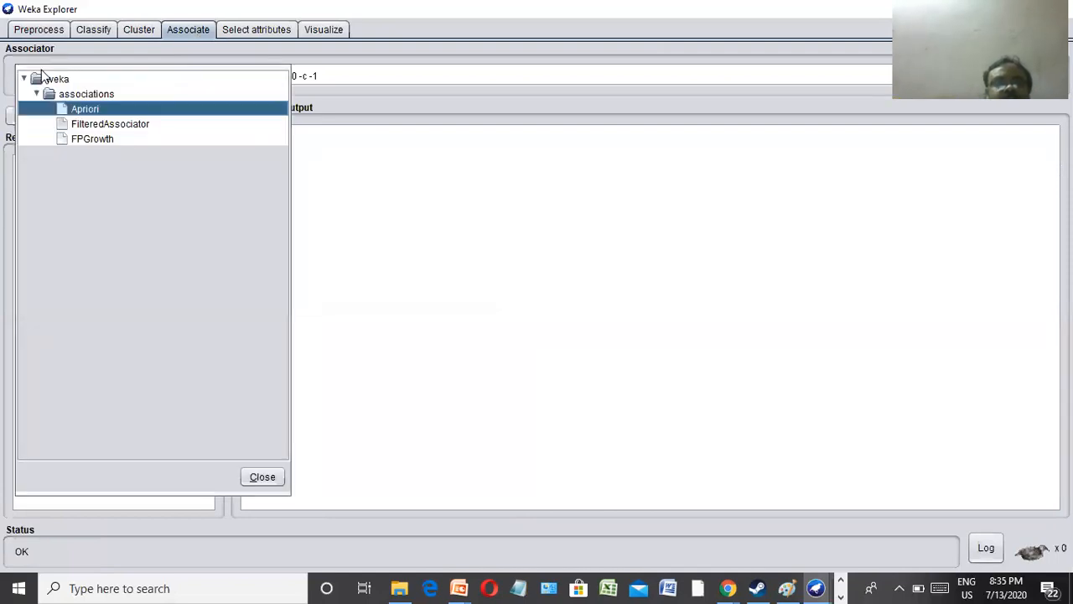
click(84, 109)
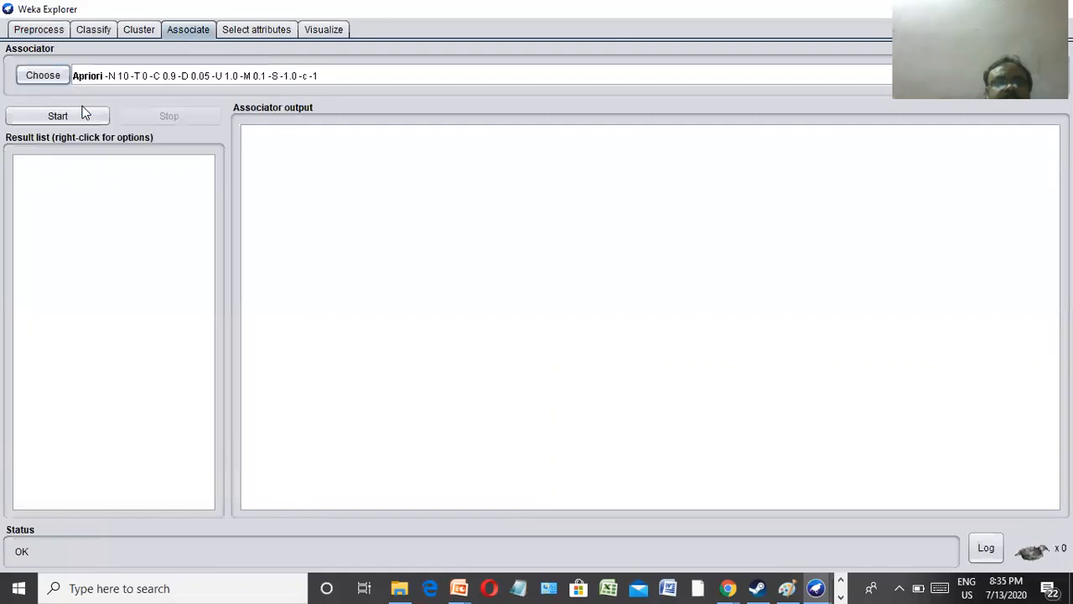
Set Apriori's numRules parameter to 5 and accept the settings.
click(435, 77)
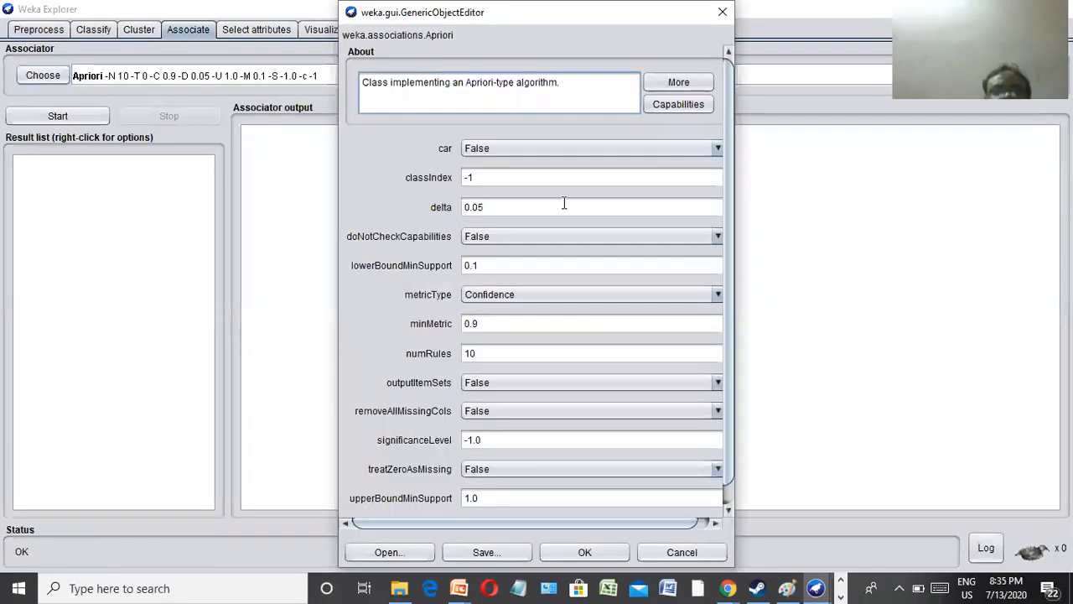
click(486, 354)
key(BackSpace)
key(BackSpace)
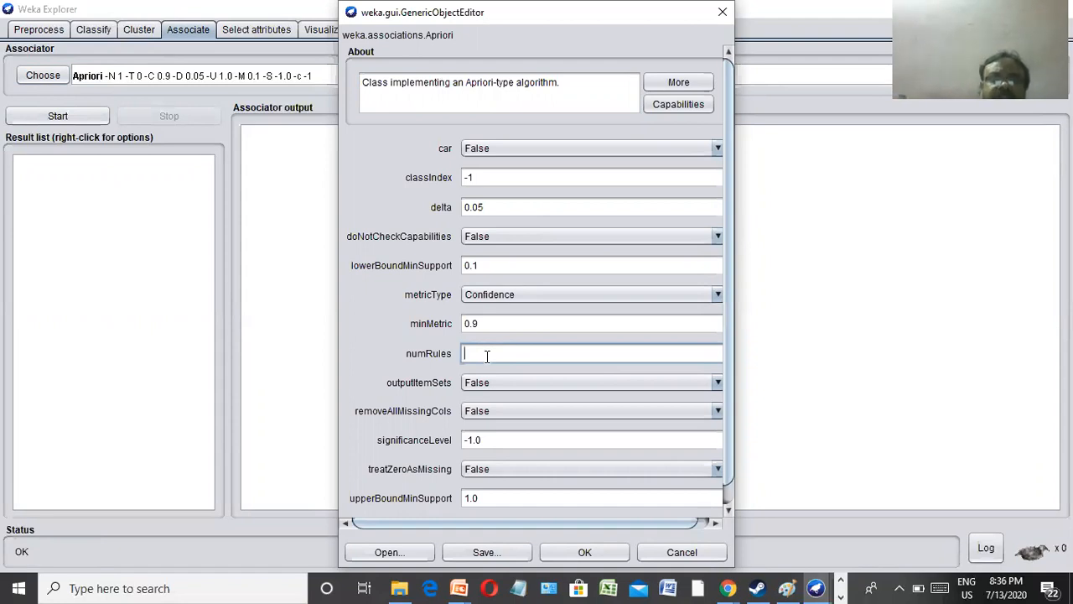
text(5)
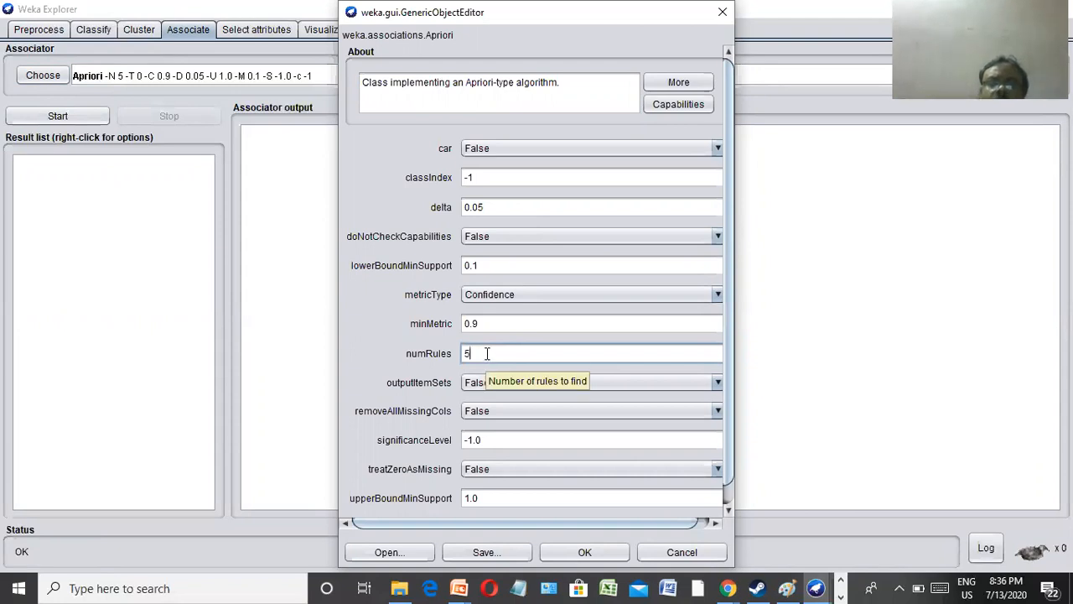
drag(485, 352, 463, 352)
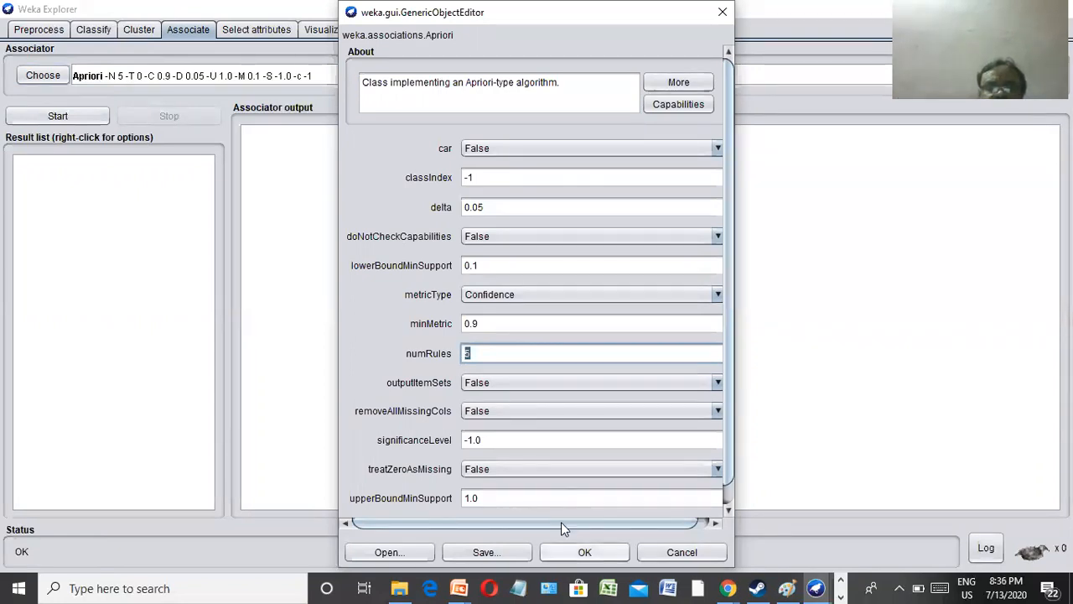
key(Return)
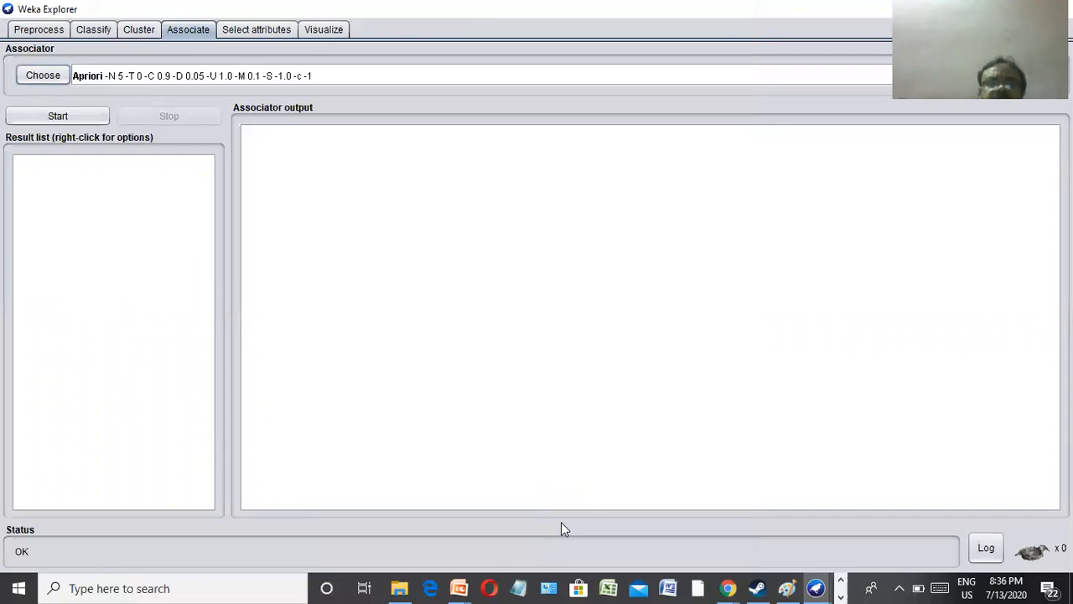
Run Apriori on the supermarket data and review the run information, itemset sizes and best rules in the output.
click(52, 118)
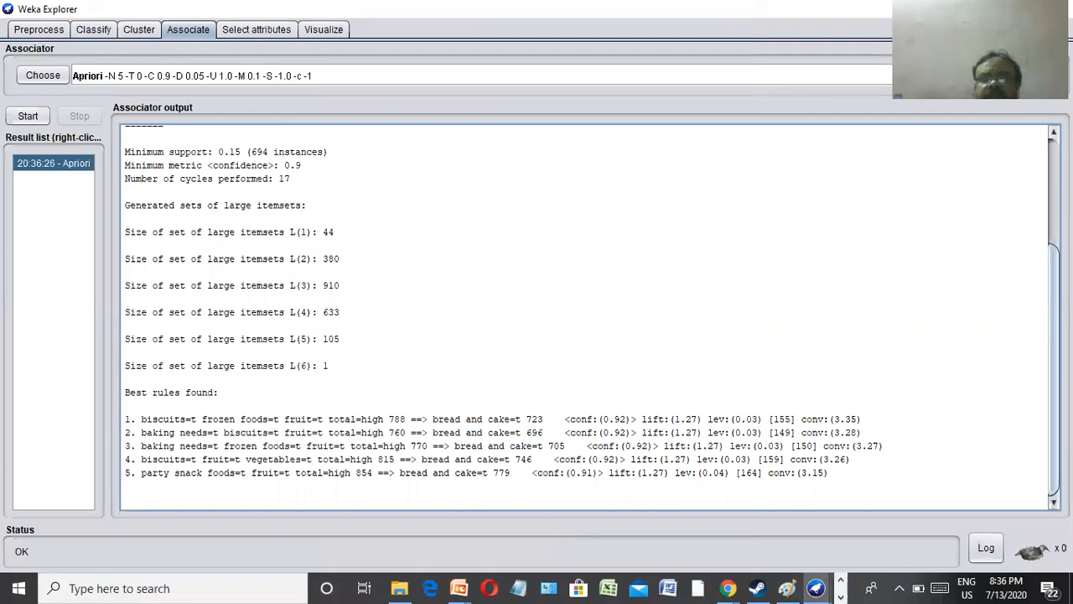
scroll(587, 318, up, 4)
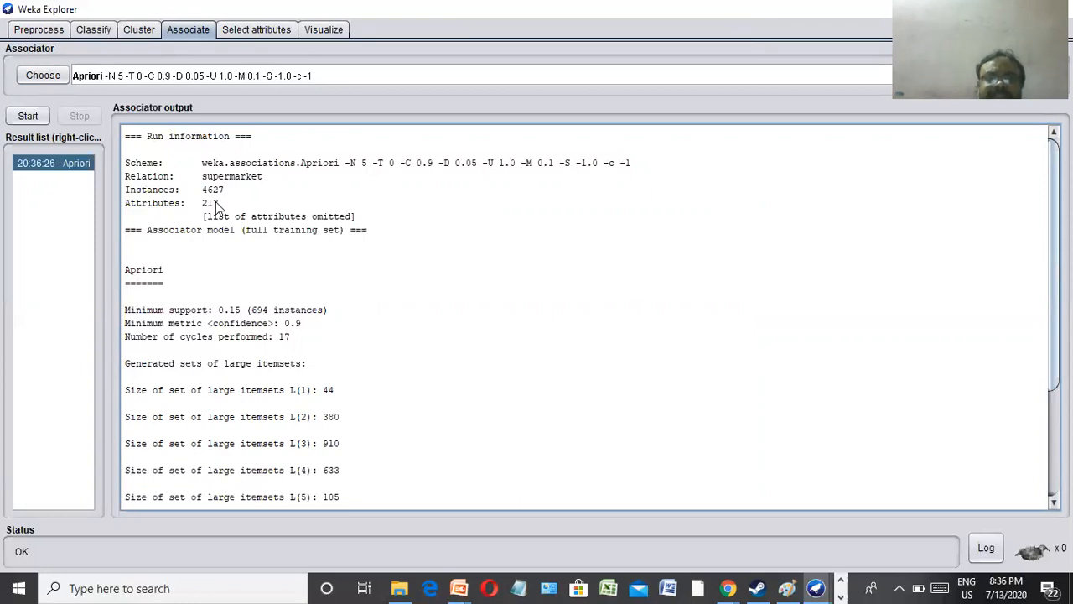
drag(1054, 336, 1054, 443)
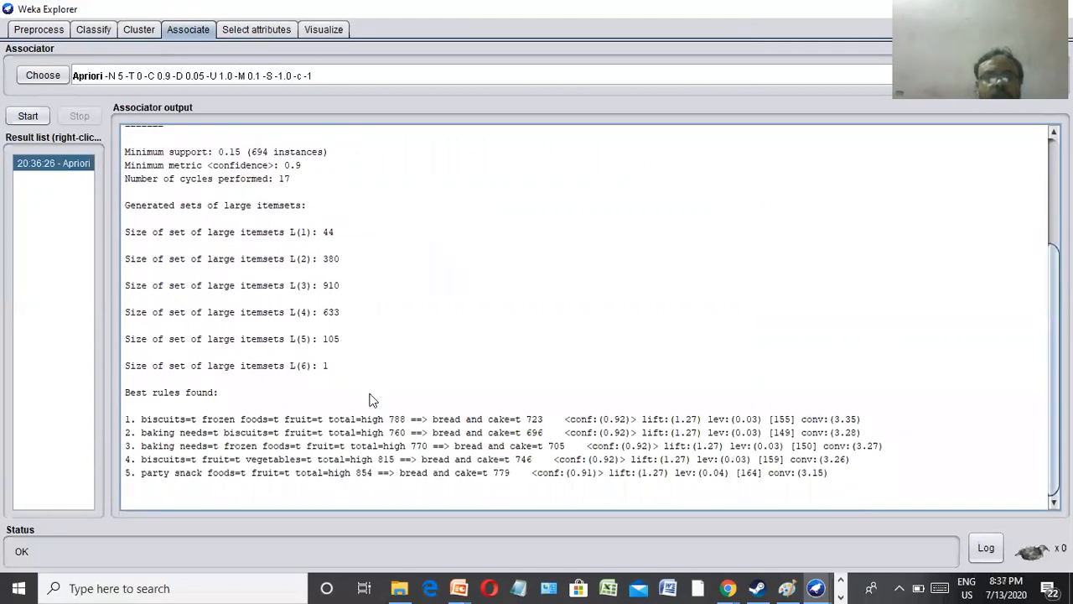
drag(830, 475, 113, 415)
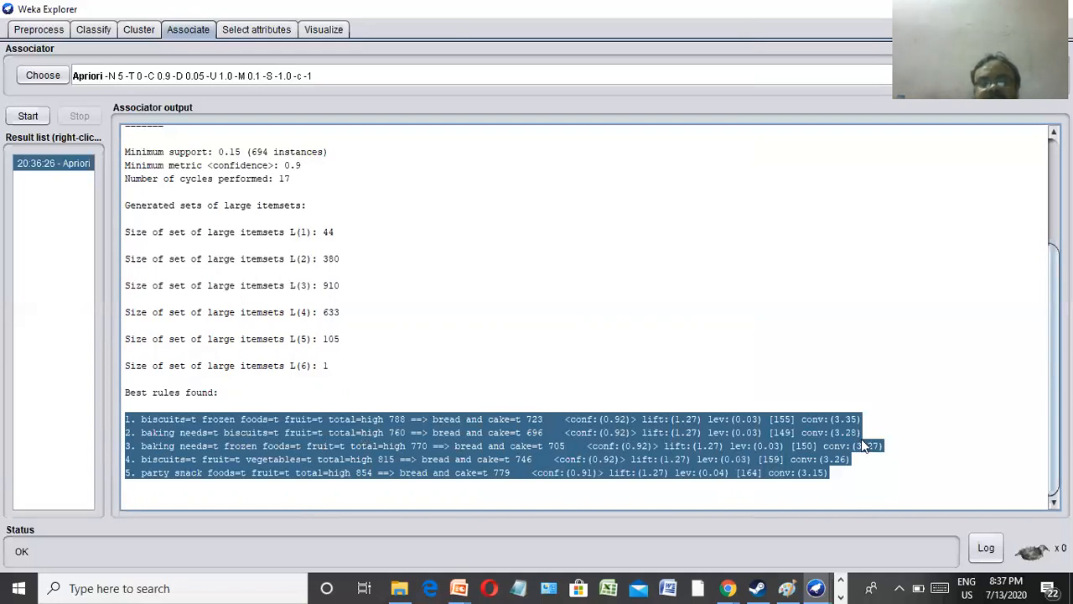
click(913, 481)
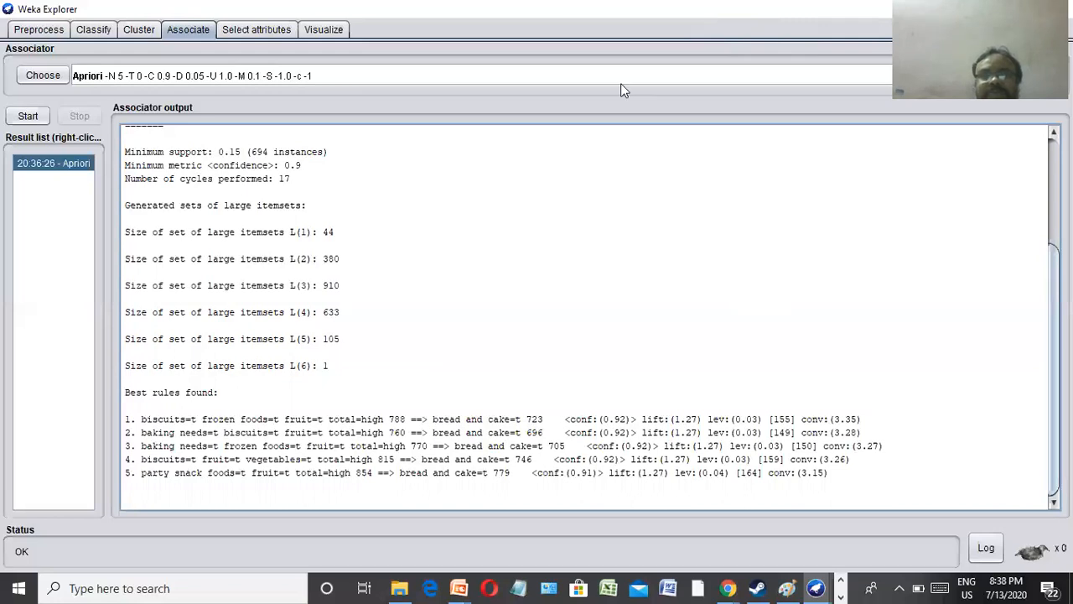
Restore the maximized Explorer window and minimize both Explorer windows to get back to the Weka GUI Chooser.
drag(515, 13, 467, 35)
click(823, 34)
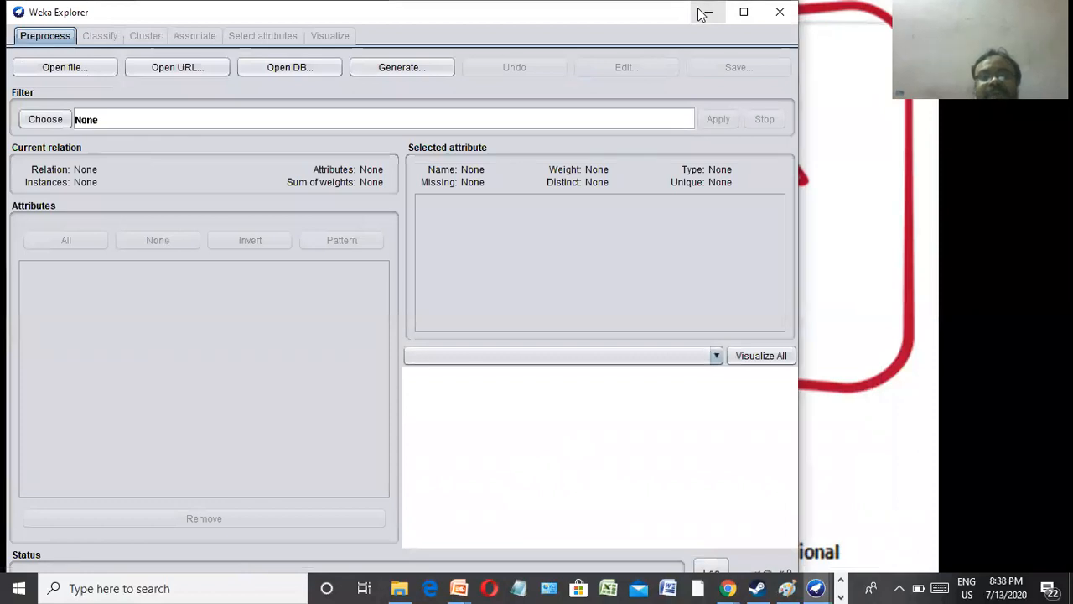
click(703, 14)
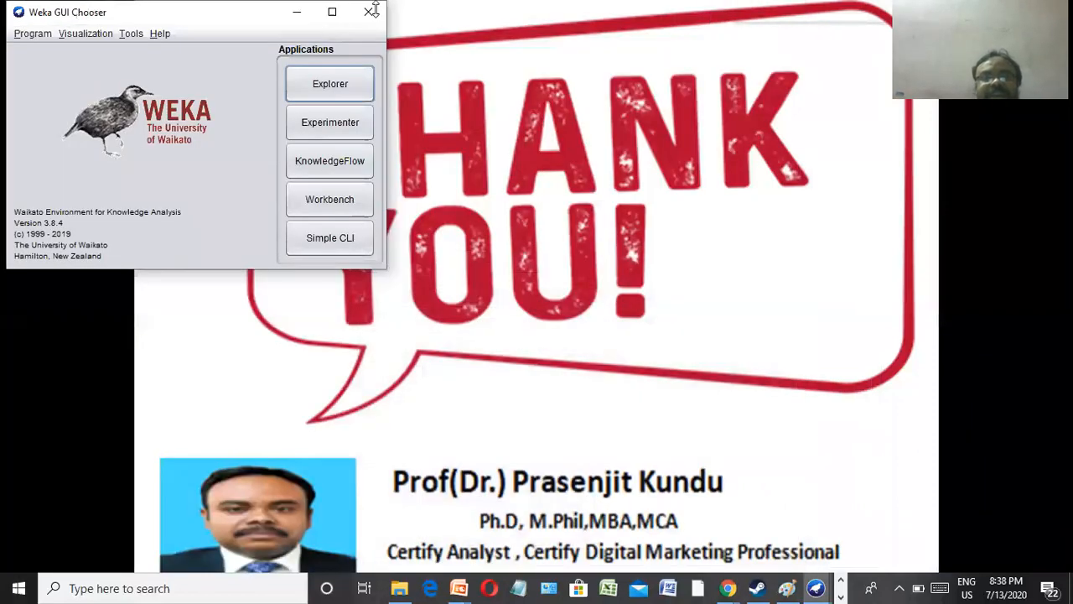